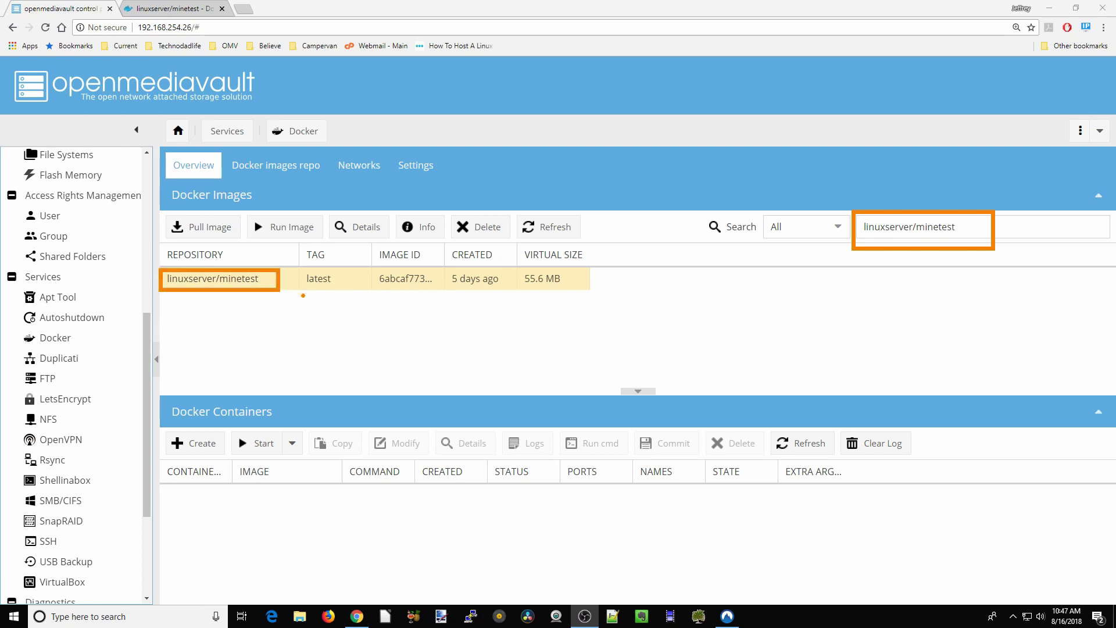
# Switch to the linuxserver/minetest Docker Hub page showing its docker create usage
pyautogui.click(174, 10)
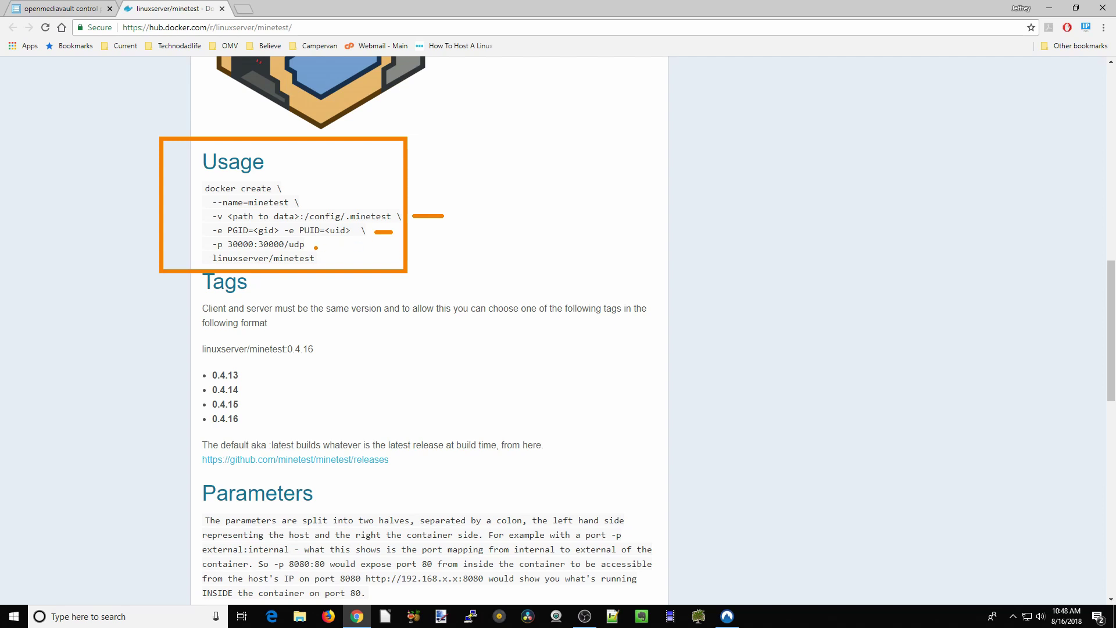
pyautogui.hotkey('ctrl', 'shift', 'Tab')
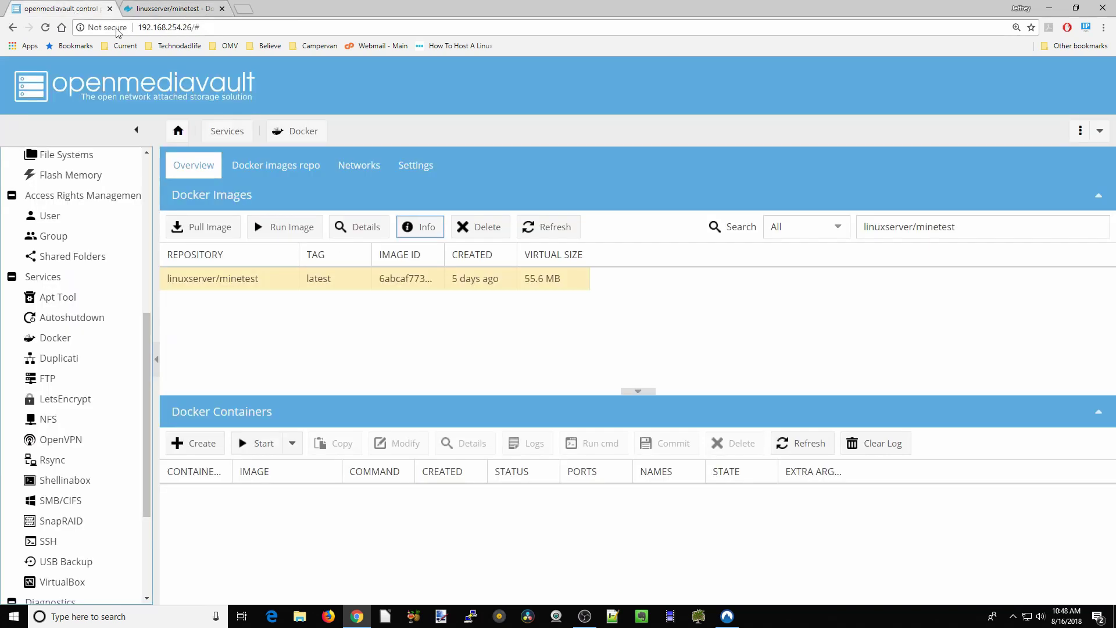
# Start a container from the minetest image named minetest with restart policy always
pyautogui.click(294, 231)
pyautogui.click(496, 192)
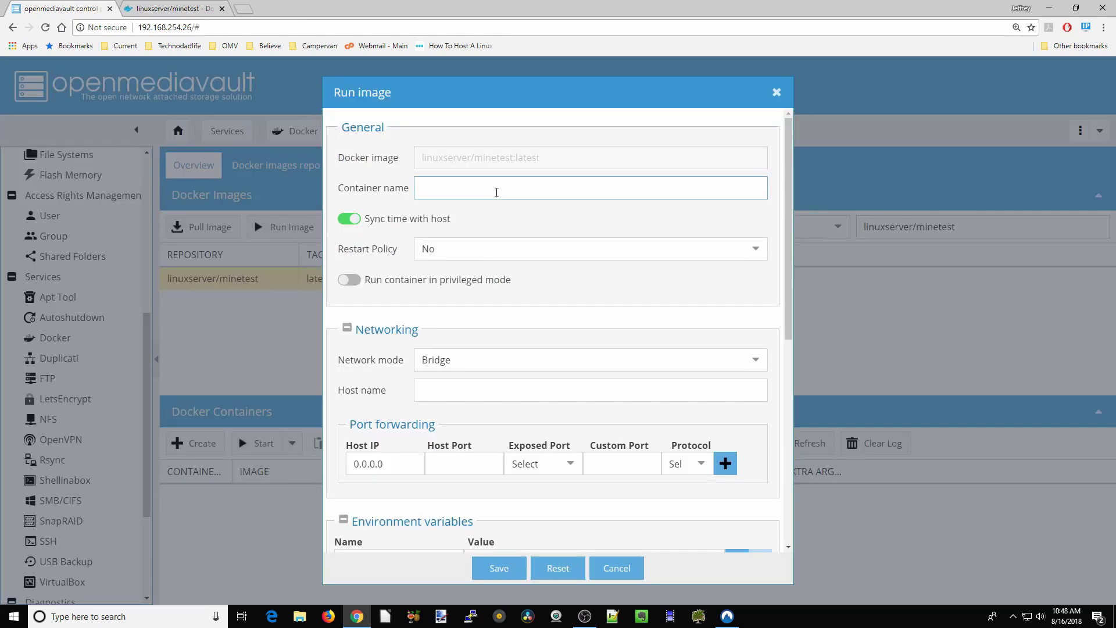
pyautogui.write('minetest')
pyautogui.click(501, 249)
pyautogui.click(498, 299)
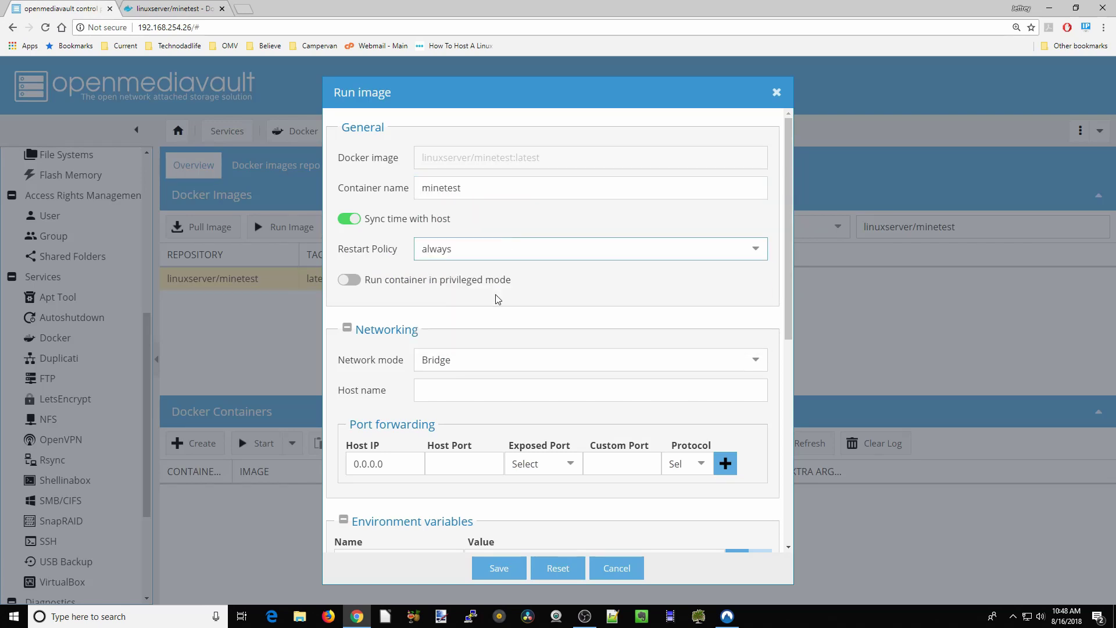
pyautogui.scroll(-4, 498, 390)
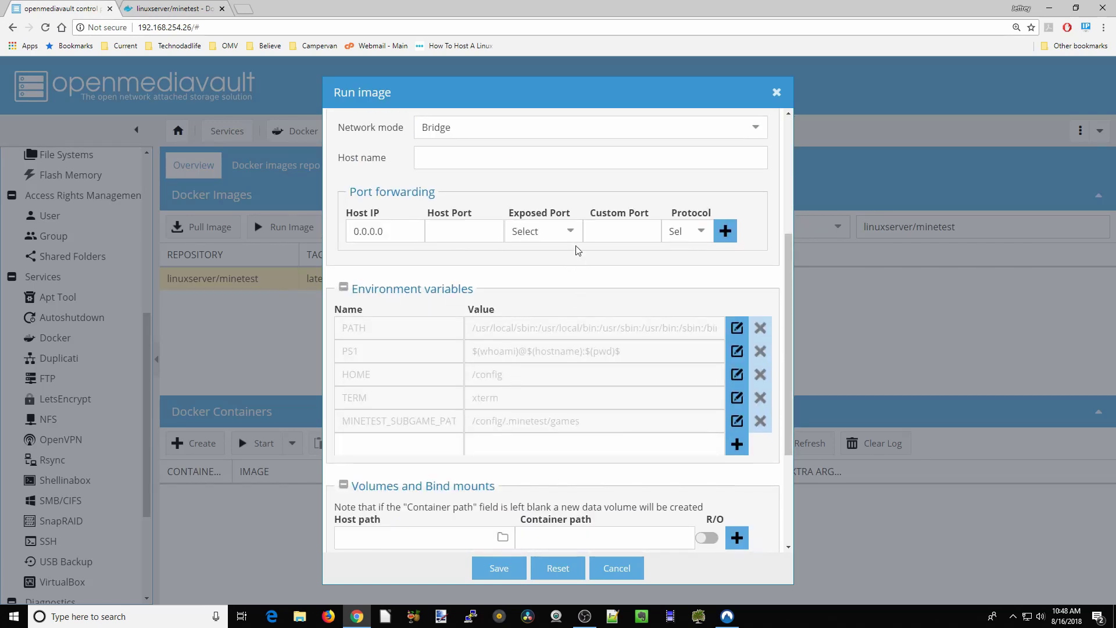
# Forward host port 30000 to the exposed port 30000/udp
pyautogui.click(568, 231)
pyautogui.click(560, 251)
pyautogui.click(474, 236)
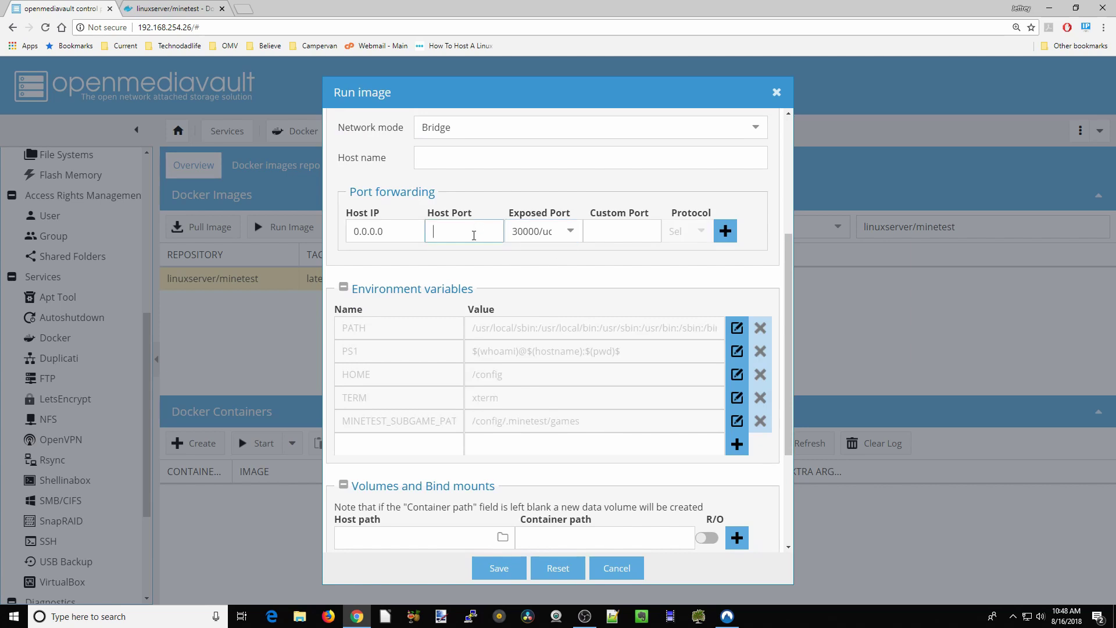
pyautogui.write('30000')
pyautogui.click(726, 231)
pyautogui.scroll(-3, 349, 250)
pyautogui.click(384, 273)
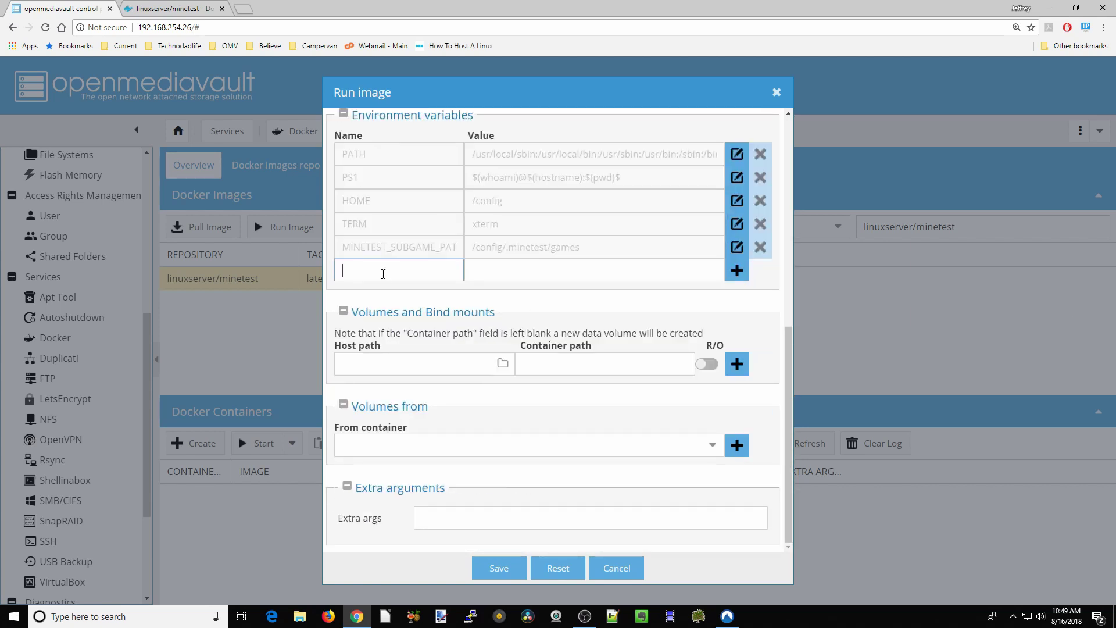
# Add environment variables PUID=1000 and PGID=100
pyautogui.write('PUID')
pyautogui.press('Tab')
pyautogui.write('1000')
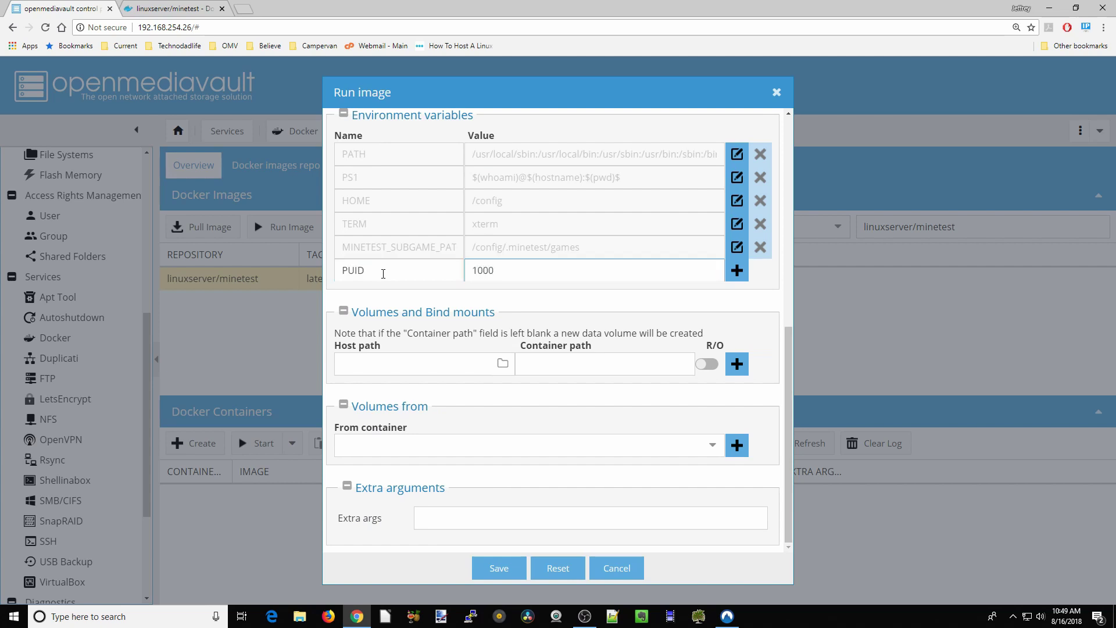
pyautogui.click(737, 271)
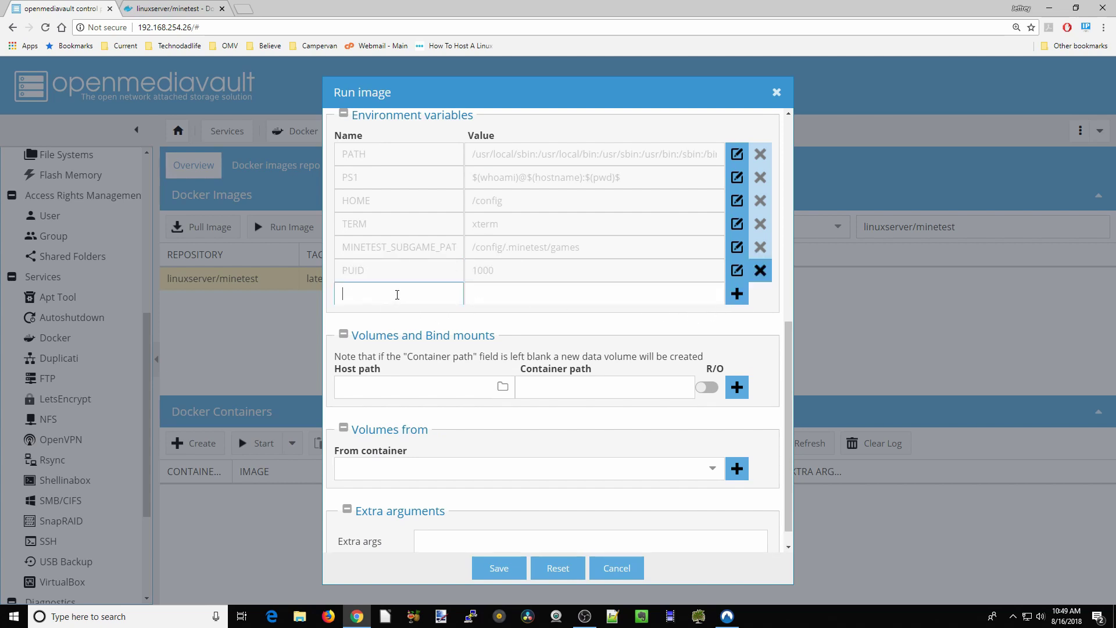
pyautogui.click(400, 291)
pyautogui.write('PGID')
pyautogui.press('Tab')
pyautogui.write('100')
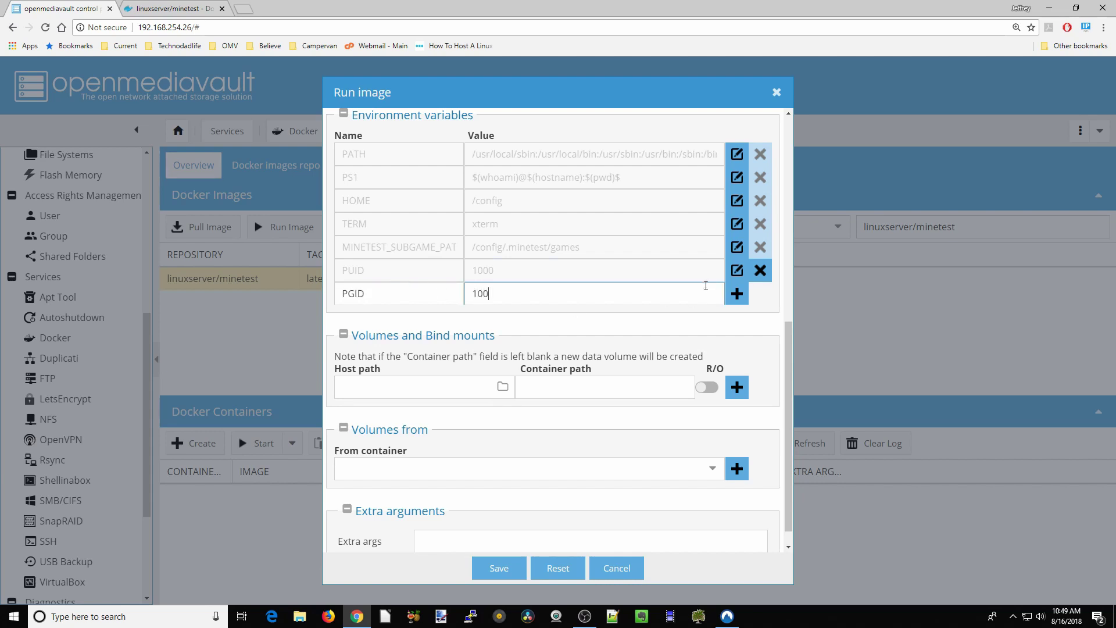
pyautogui.click(738, 294)
# Set the data volume's container path to /config/.minetest
pyautogui.scroll(-1, 600, 345)
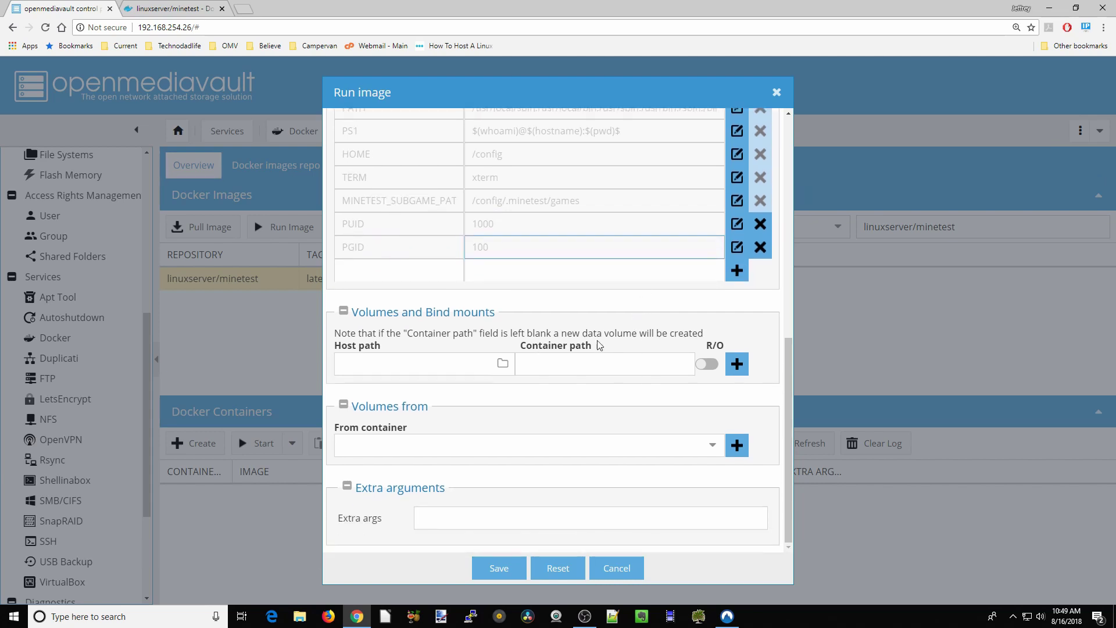
pyautogui.click(539, 366)
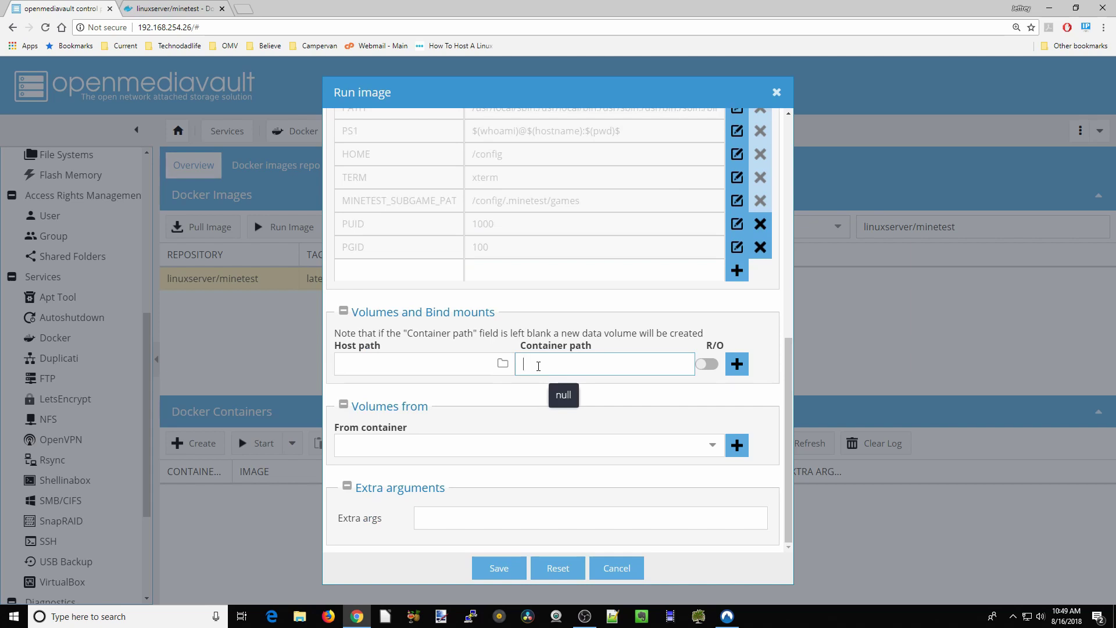
pyautogui.write('/config/.minetest')
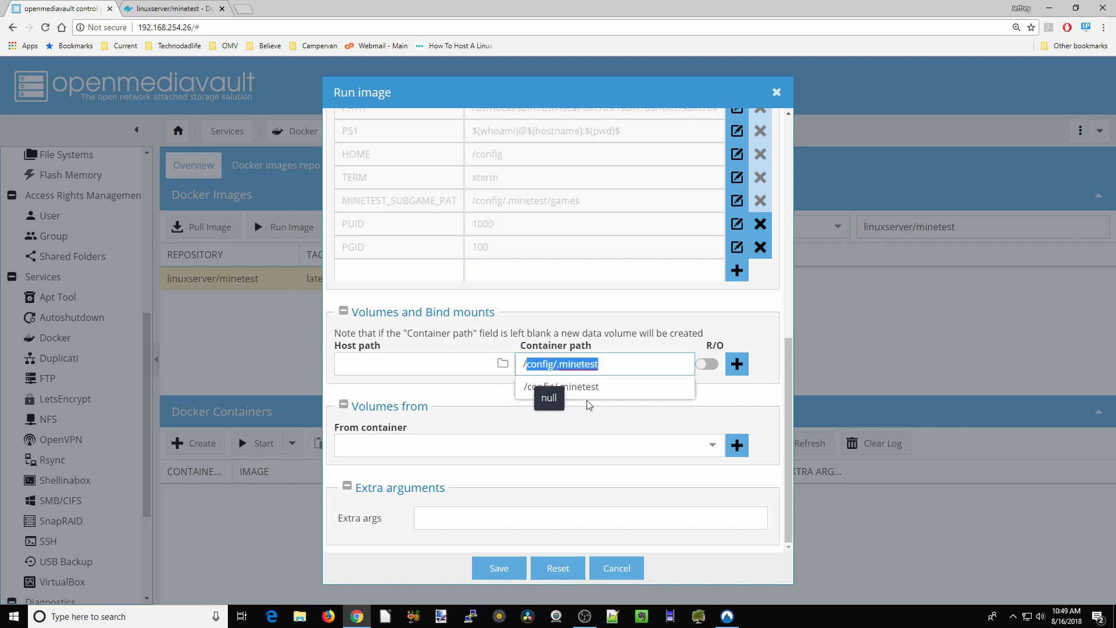
pyautogui.click(574, 387)
pyautogui.click(503, 368)
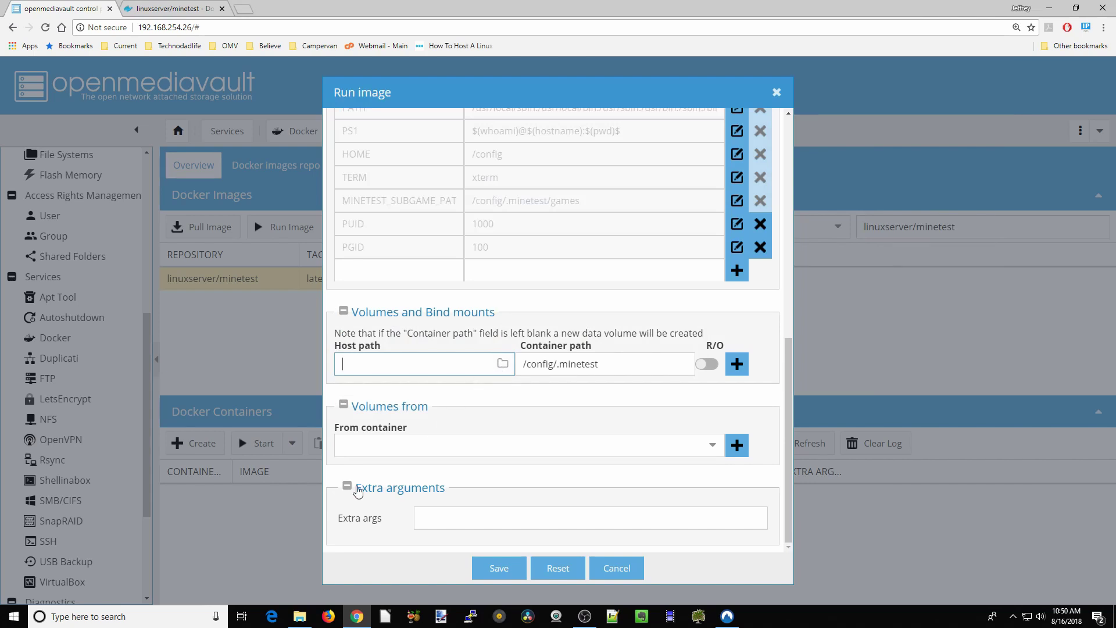
# Open THINK2's AppData share in File Explorer, revealing the Minetest folder
pyautogui.click(332, 569)
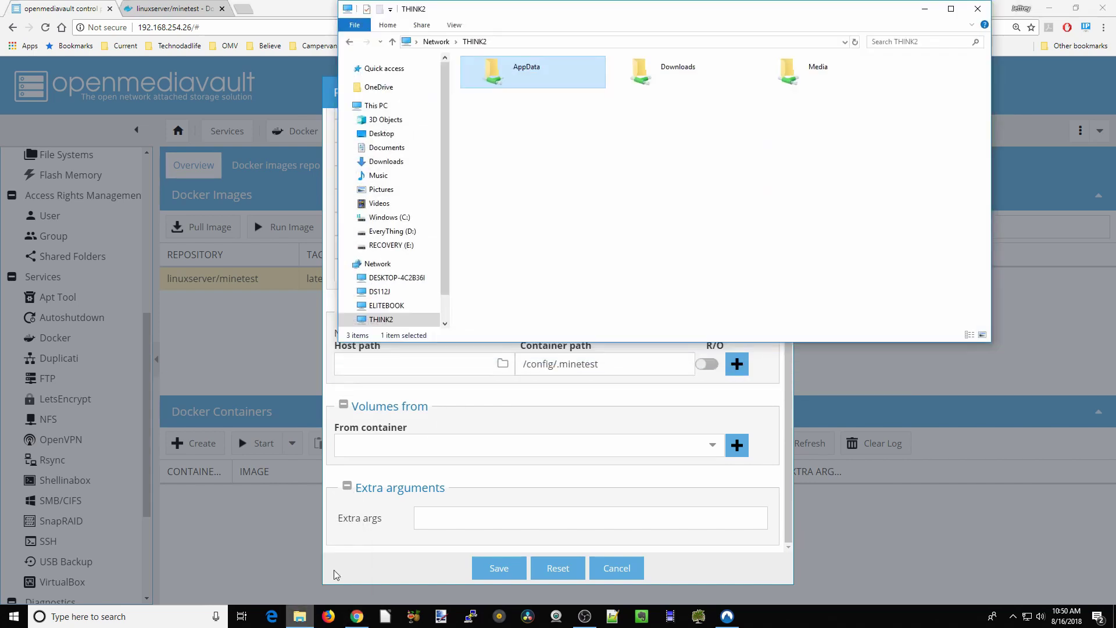
pyautogui.doubleClick(527, 83)
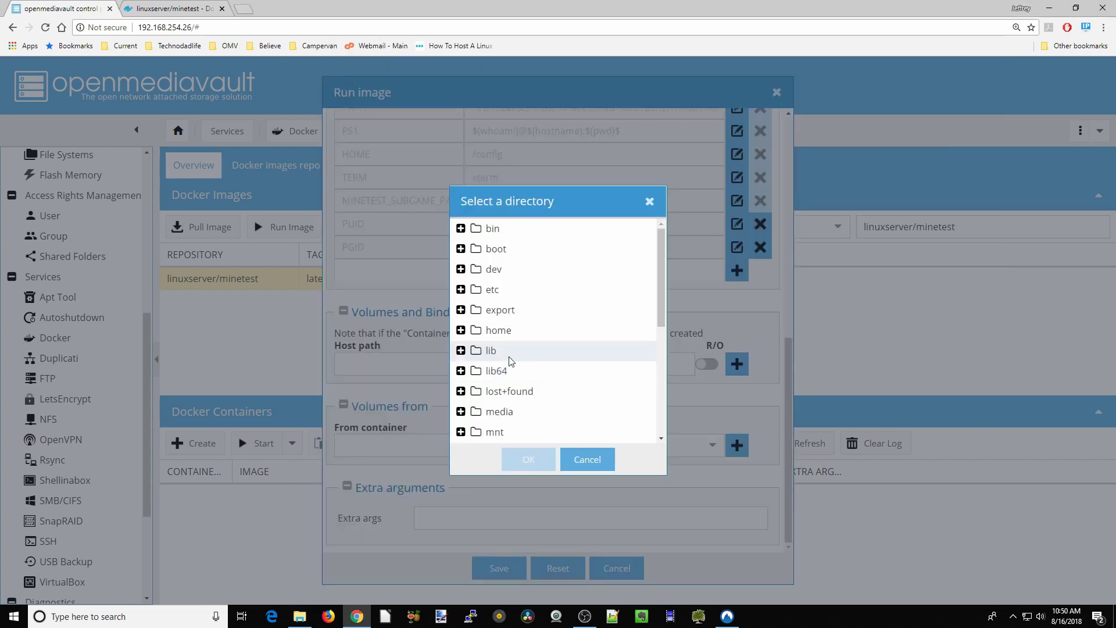
# Bind host path /sharedfolders/AppData/Minetest to /config/.minetest and save the container
pyautogui.scroll(-4, 520, 336)
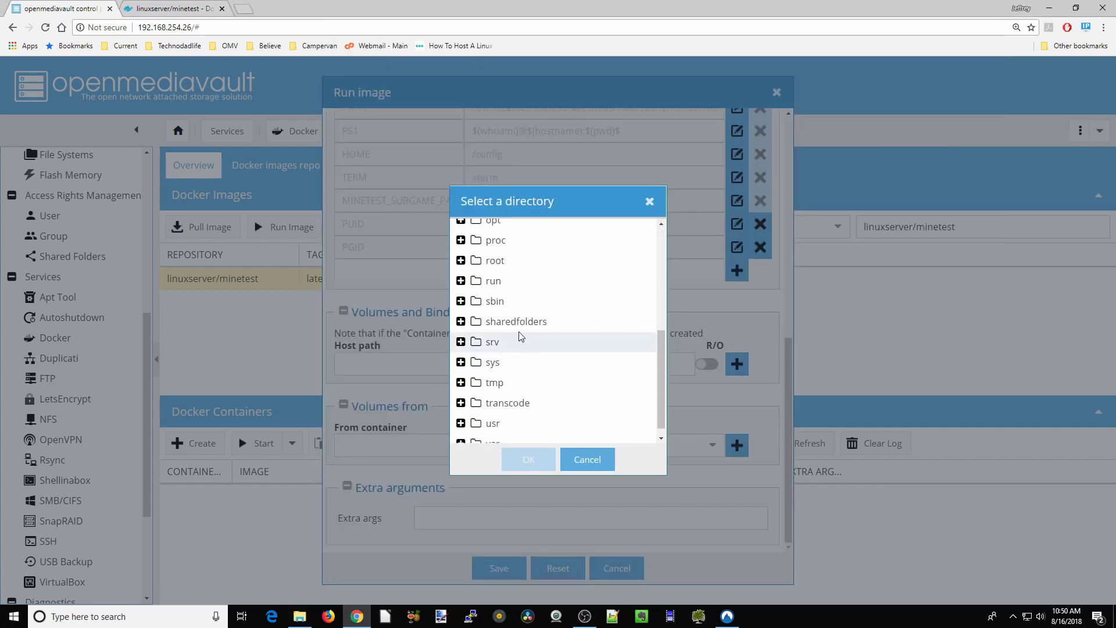
pyautogui.doubleClick(516, 322)
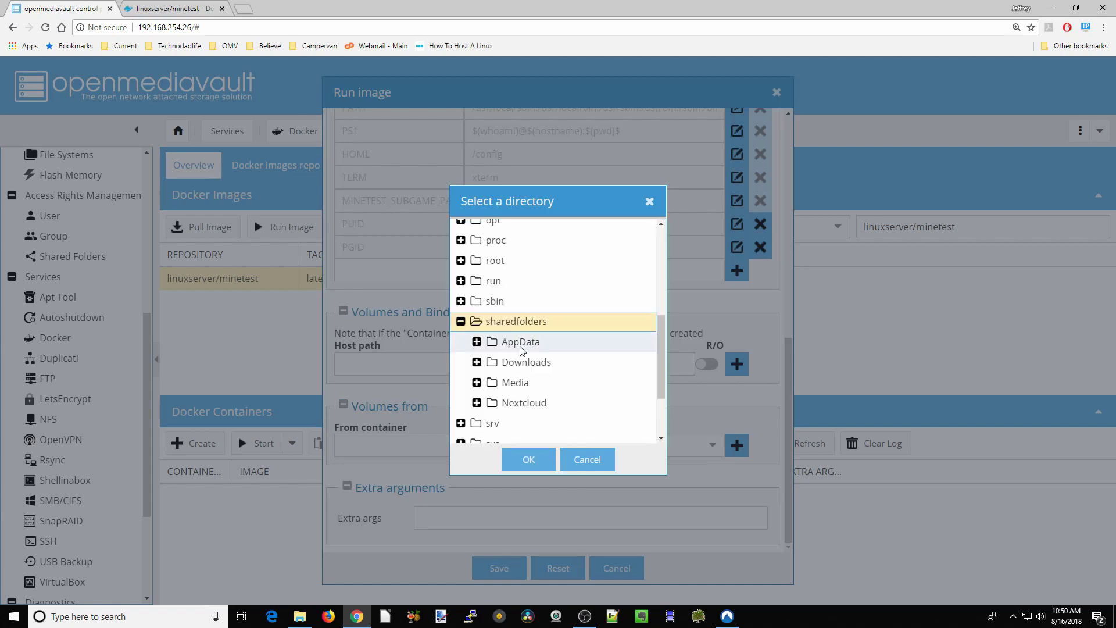
pyautogui.doubleClick(521, 348)
pyautogui.click(527, 385)
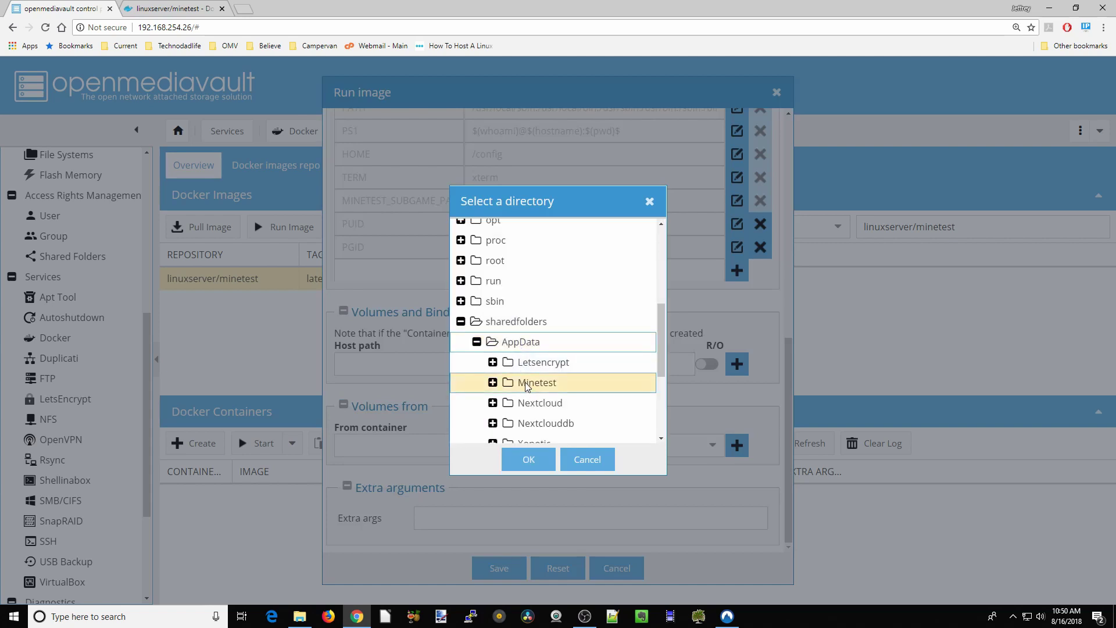
pyautogui.click(527, 458)
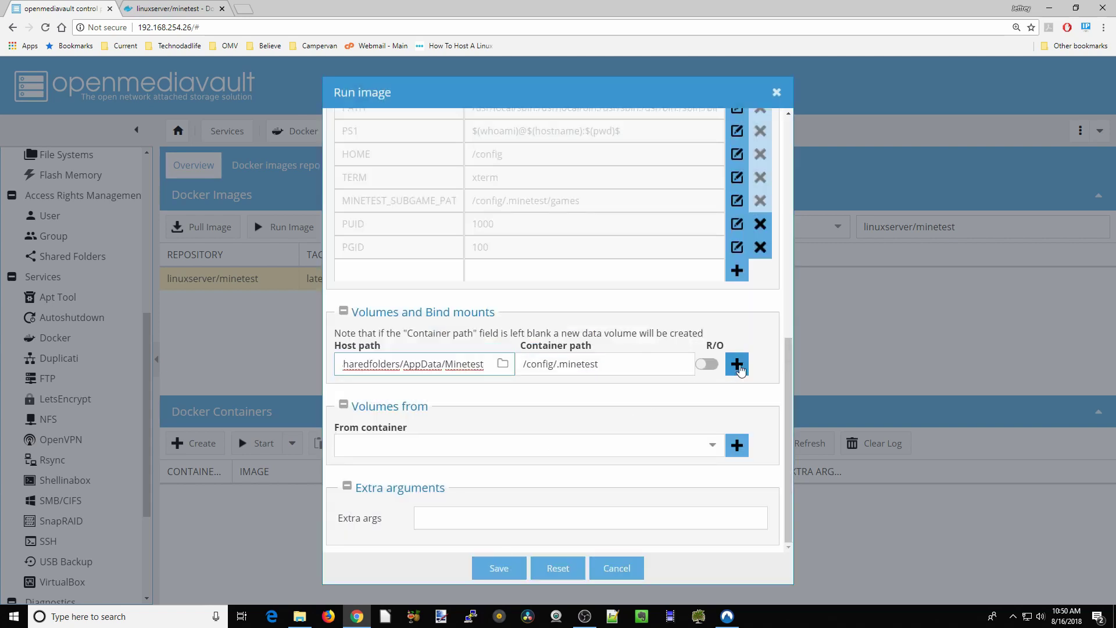
pyautogui.click(737, 365)
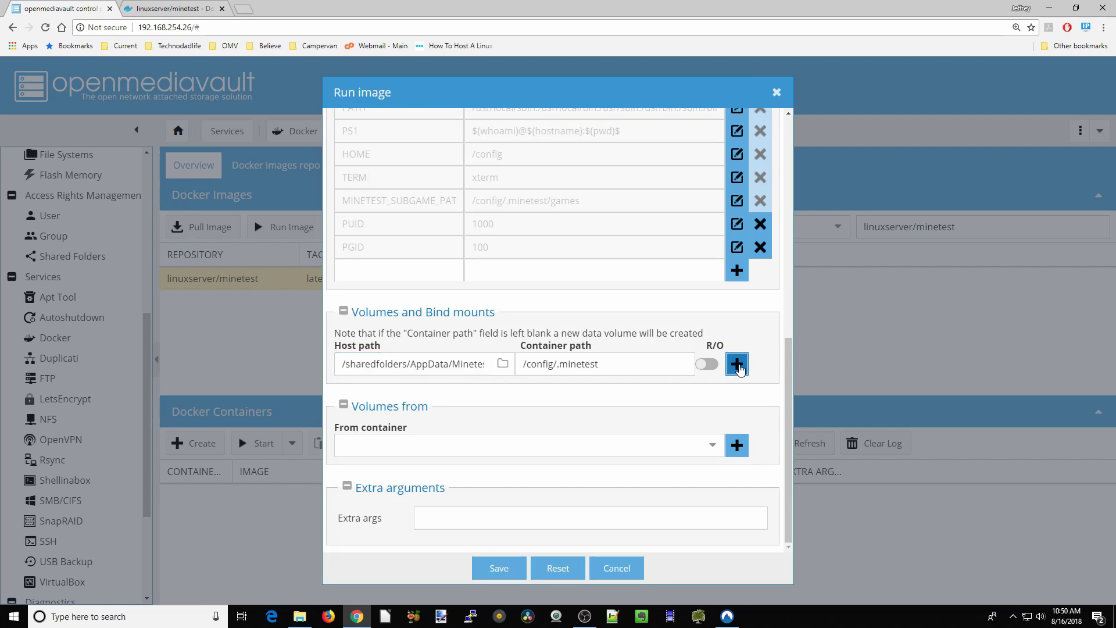
pyautogui.click(506, 574)
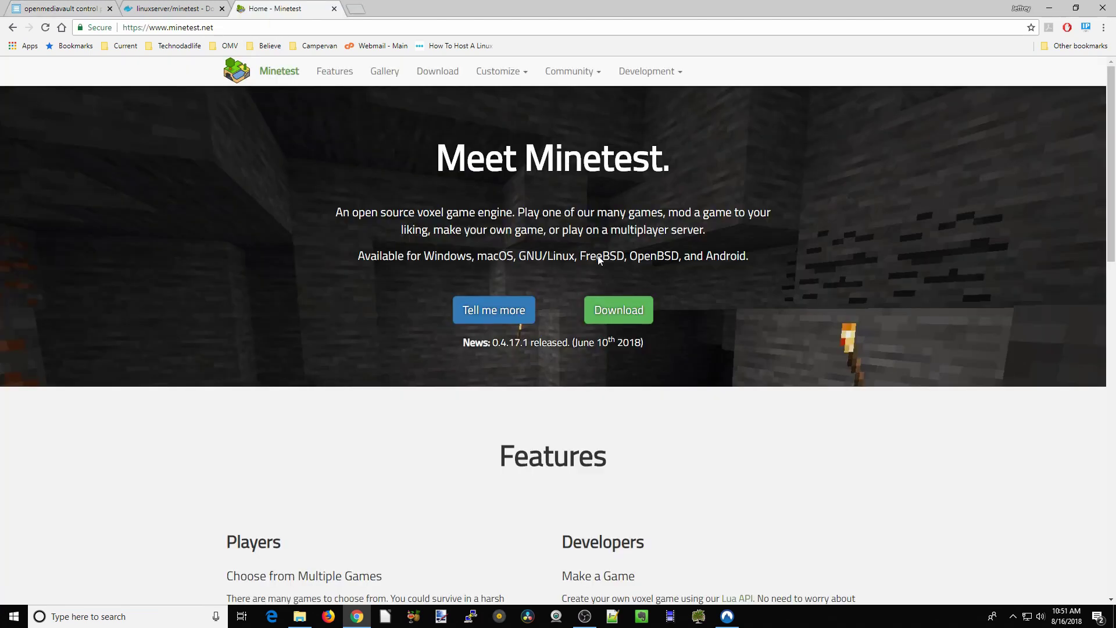
# Scroll the minetest.net home page to find the Windows client download
pyautogui.scroll(-2, 606, 246)
pyautogui.scroll(1, 606, 246)
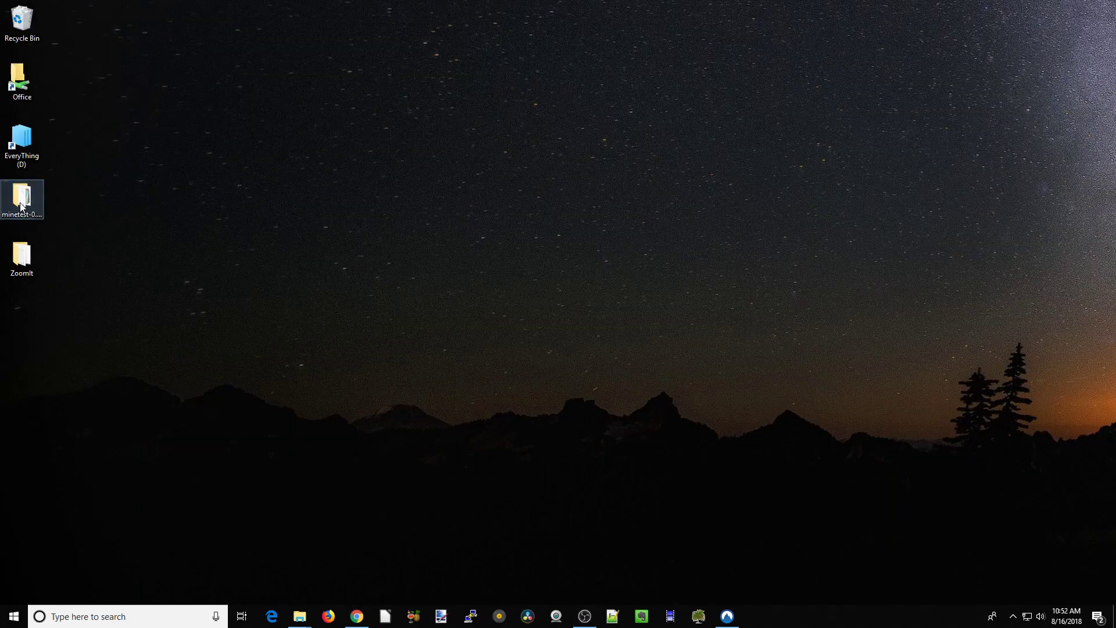
# Launch minetest.exe from the minetest-0.4.17.1-win64 bin folder on the desktop
pyautogui.doubleClick(22, 198)
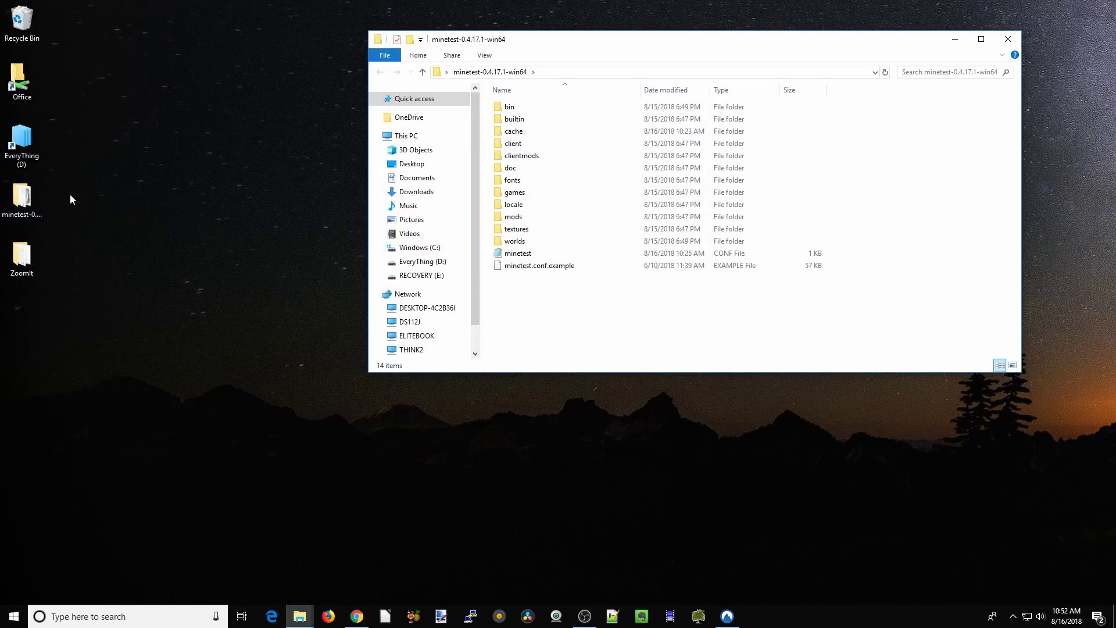
pyautogui.doubleClick(522, 108)
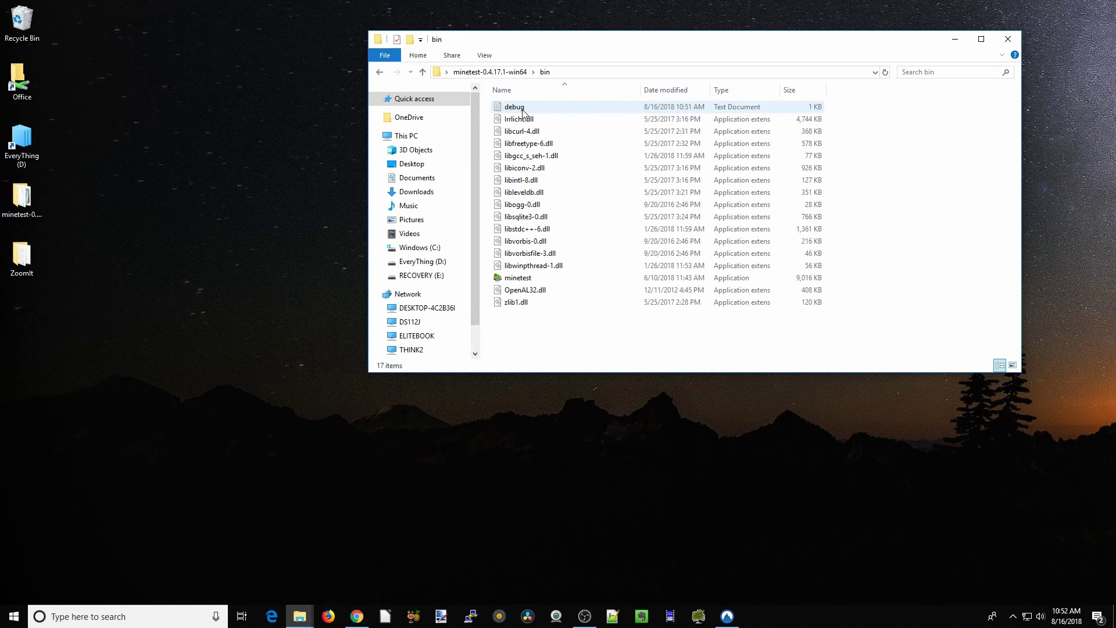
pyautogui.doubleClick(536, 278)
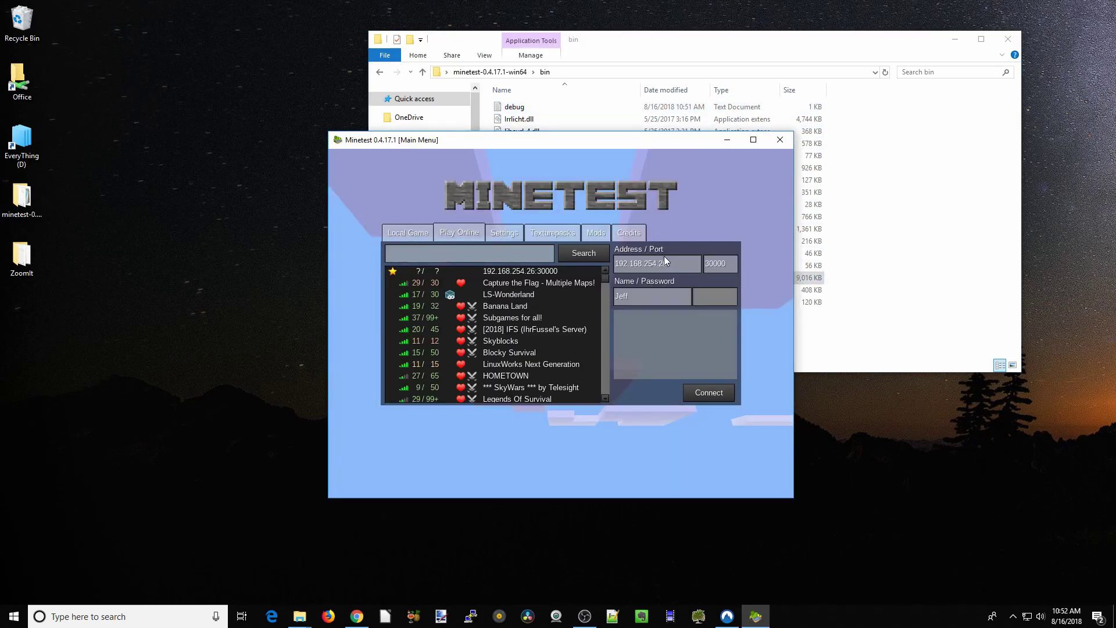
pyautogui.click(657, 263)
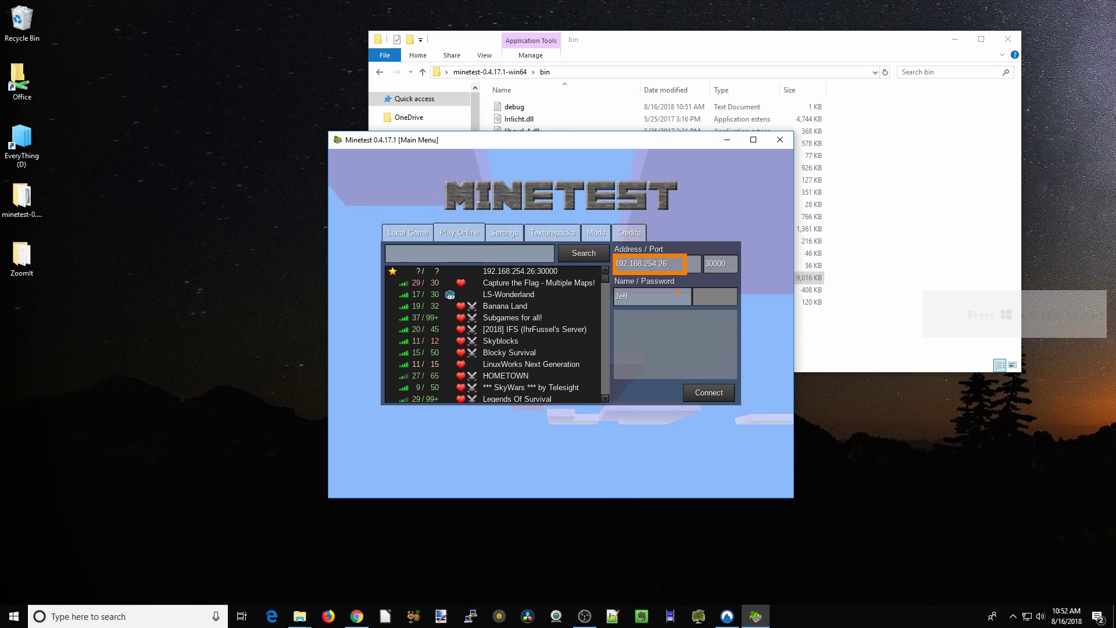
# Connect to the server at address 192.168.254.26, port 30000
pyautogui.moveTo(708, 273); pyautogui.dragTo(730, 271)
pyautogui.press('Escape')
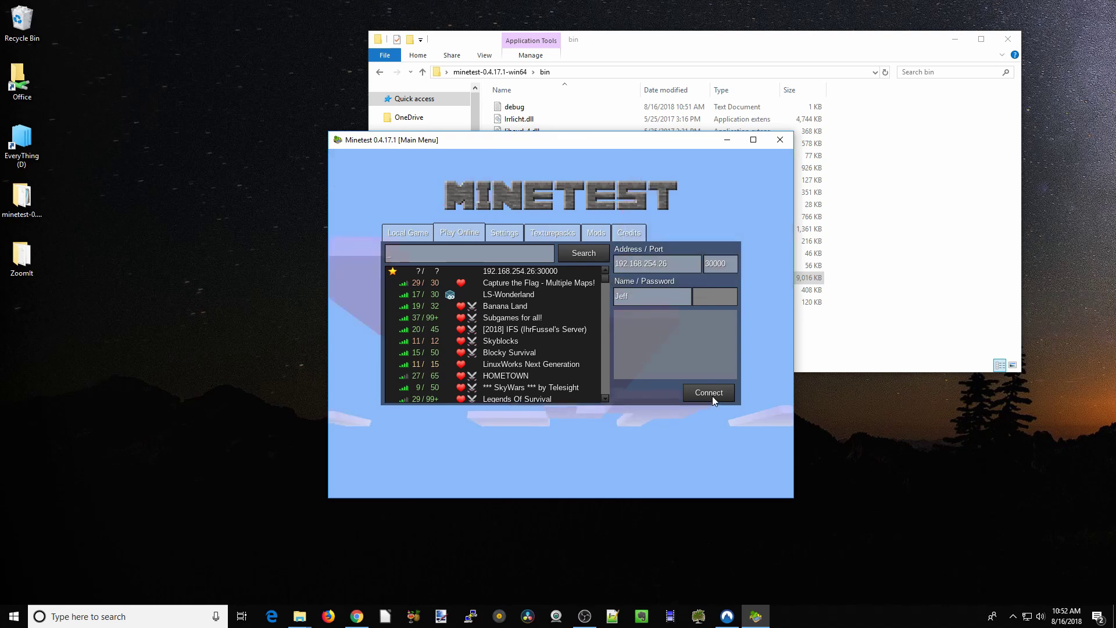
pyautogui.click(713, 395)
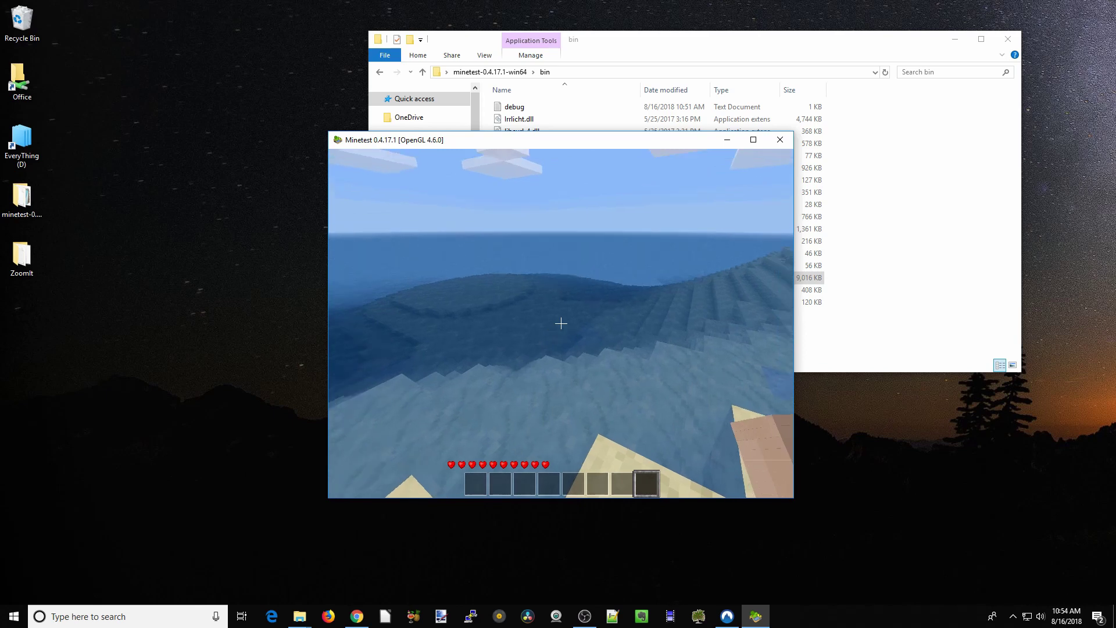
# Pause the game and return to the minetest.net Customize page in the browser
pyautogui.press('Escape')
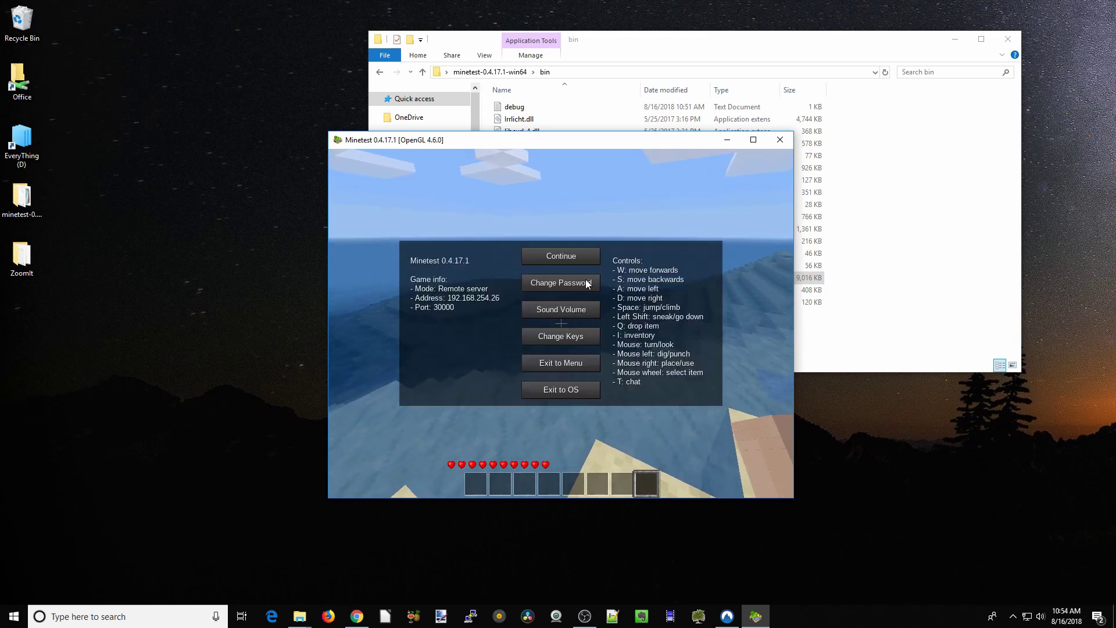
pyautogui.click(357, 616)
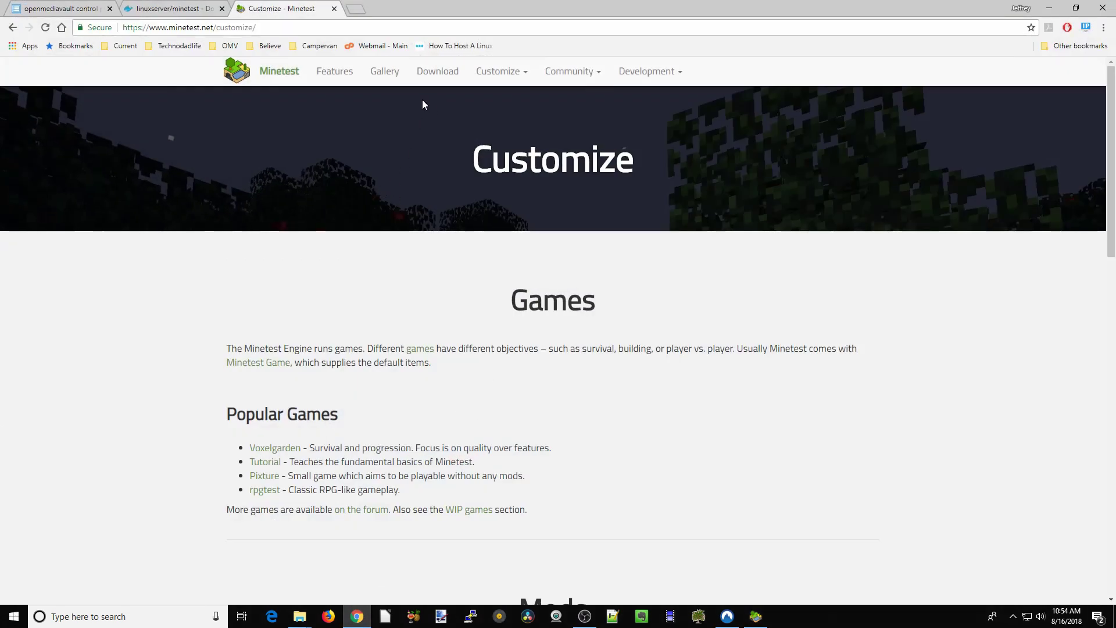
pyautogui.click(525, 74)
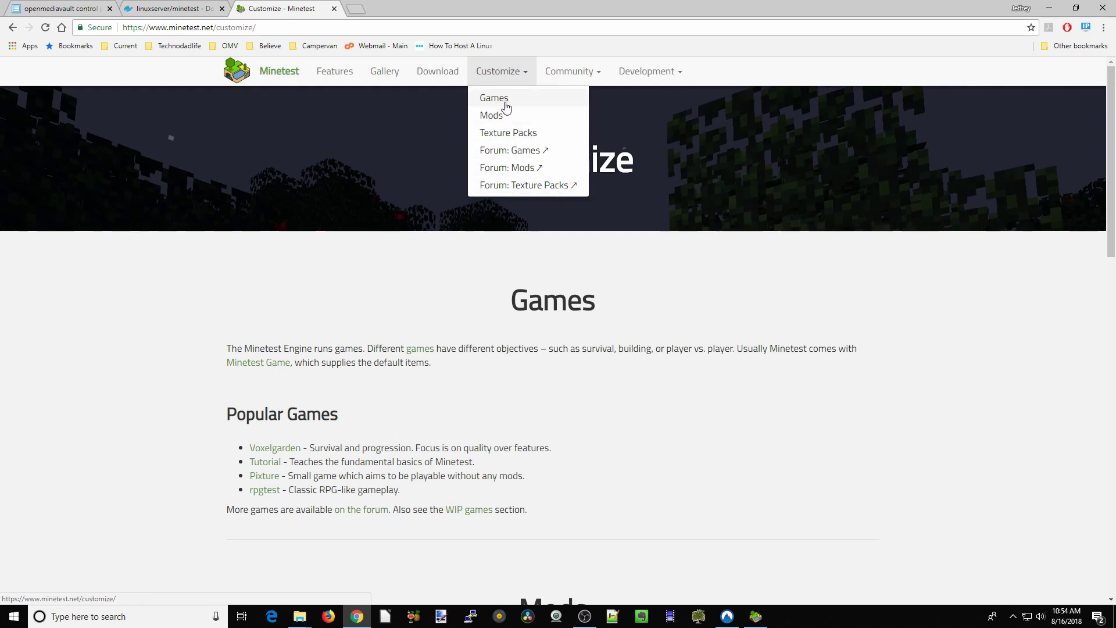
pyautogui.click(644, 265)
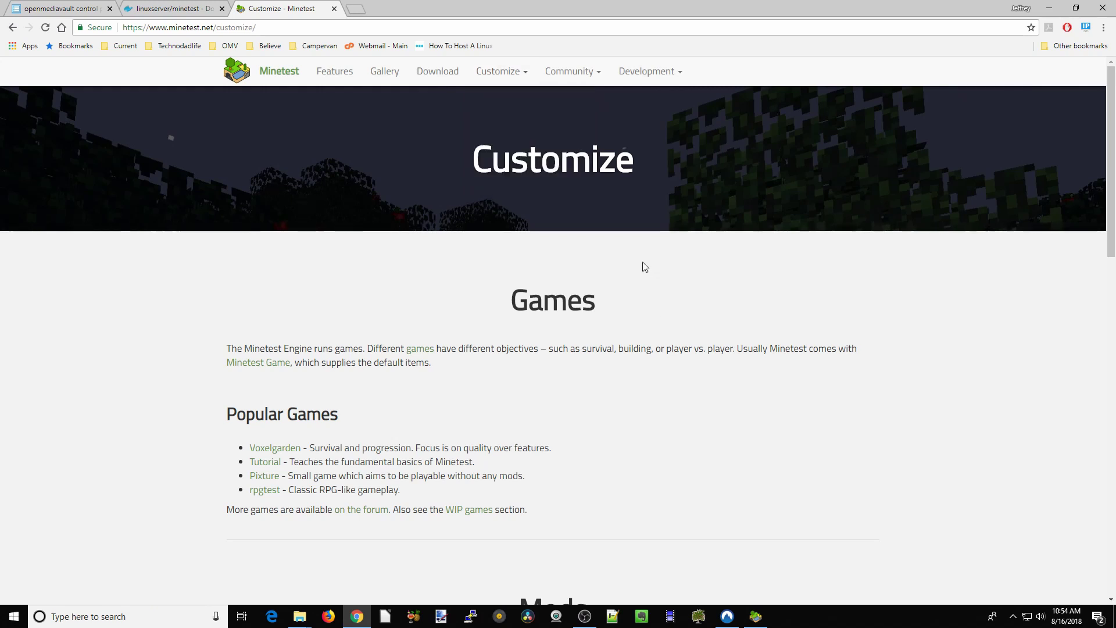